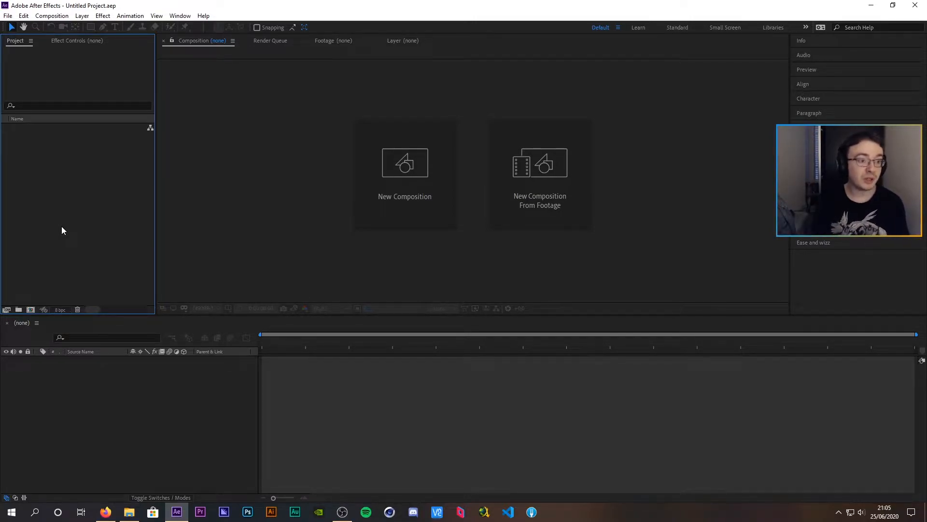
Create a new 1920 × 1080 composition at 60 frames per second with a duration of 0:00:07:00
key("ctrl+n")
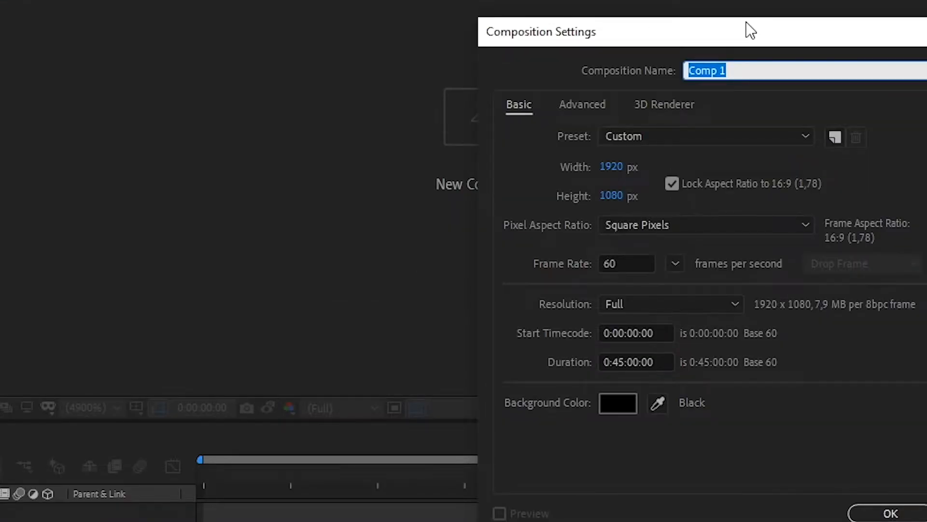
left_click_drag(750, 30, 442, 9)
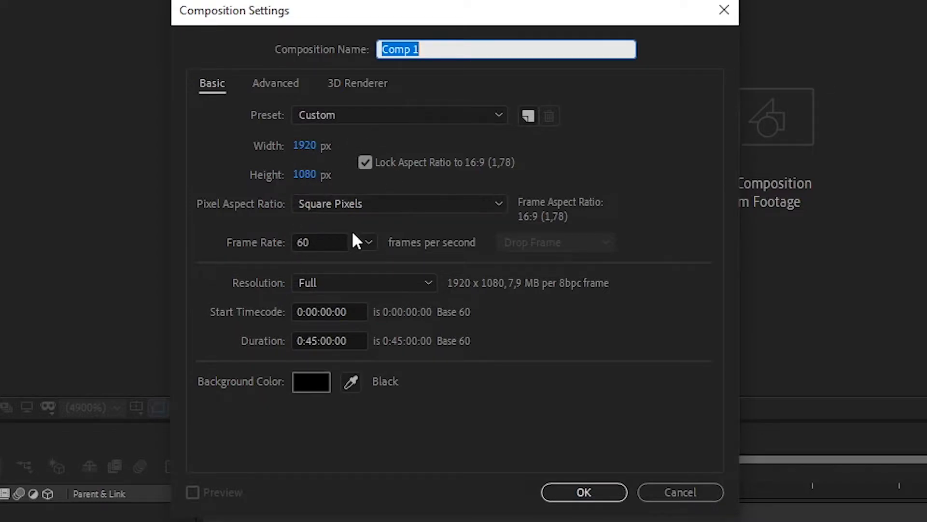
left_click_drag(320, 241, 205, 245)
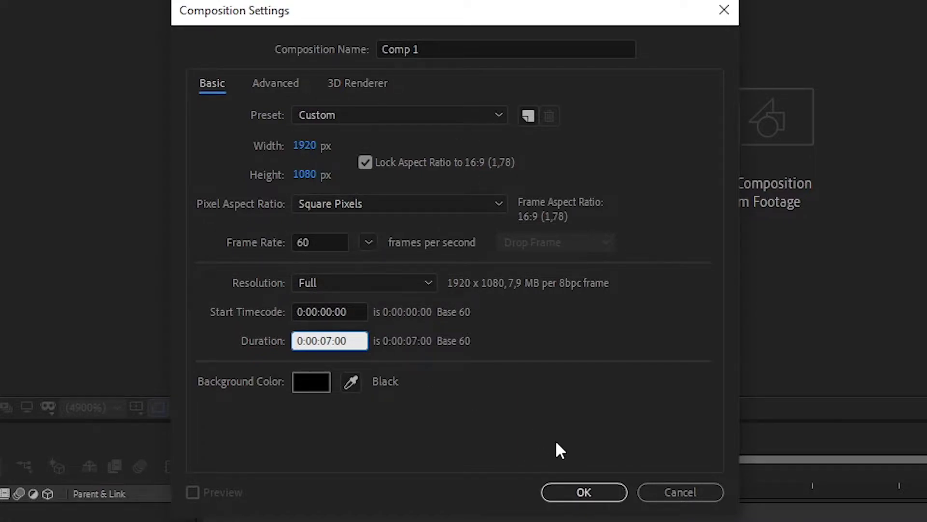
left_click(583, 492)
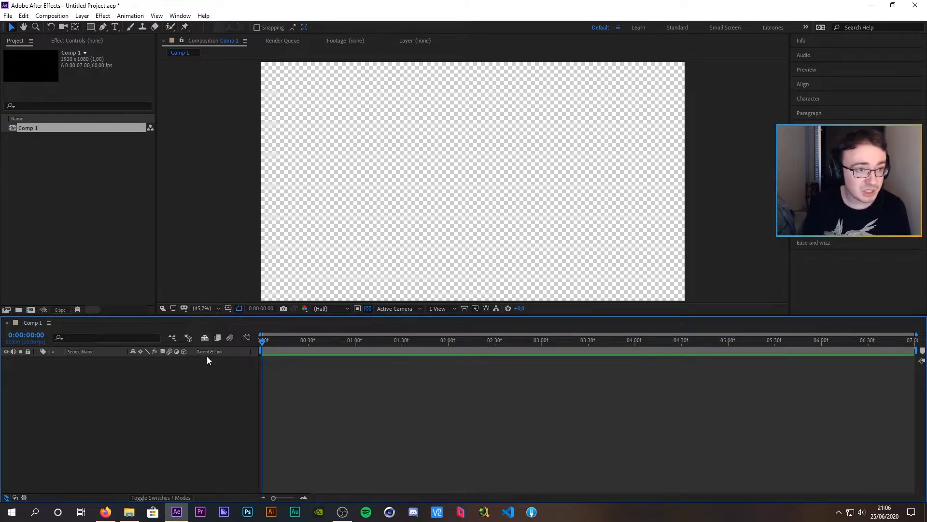
Add a text layer reading "Ceci est un test" and place it in the upper-left corner of the frame
key("ctrl+t")
left_click(419, 162)
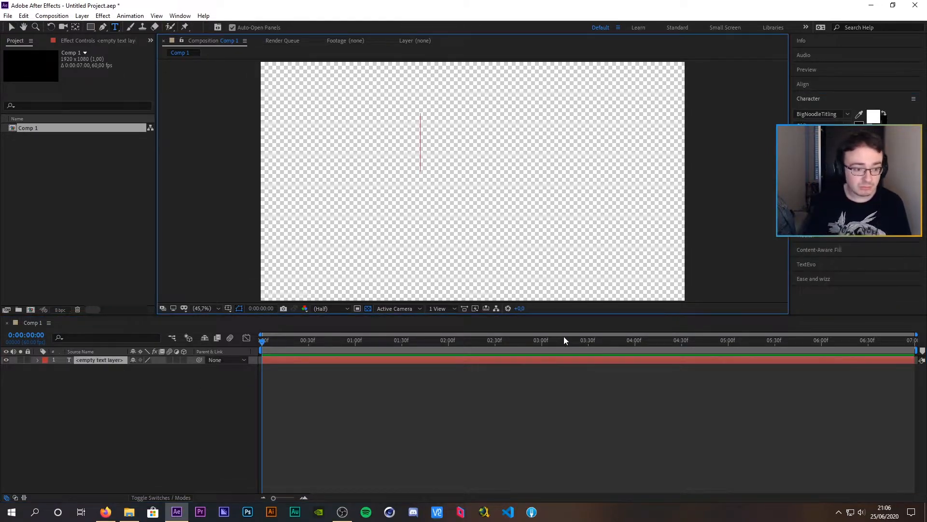
type("Ceci est u")
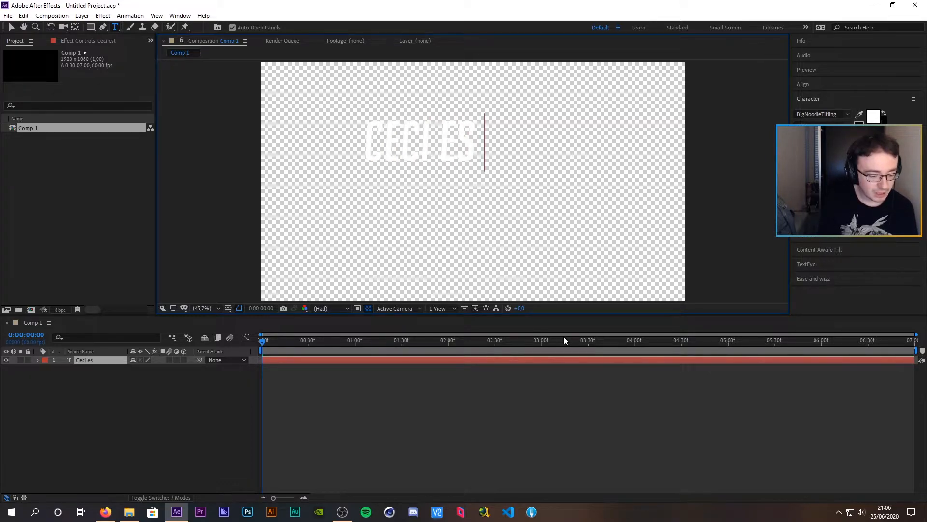
type("n test")
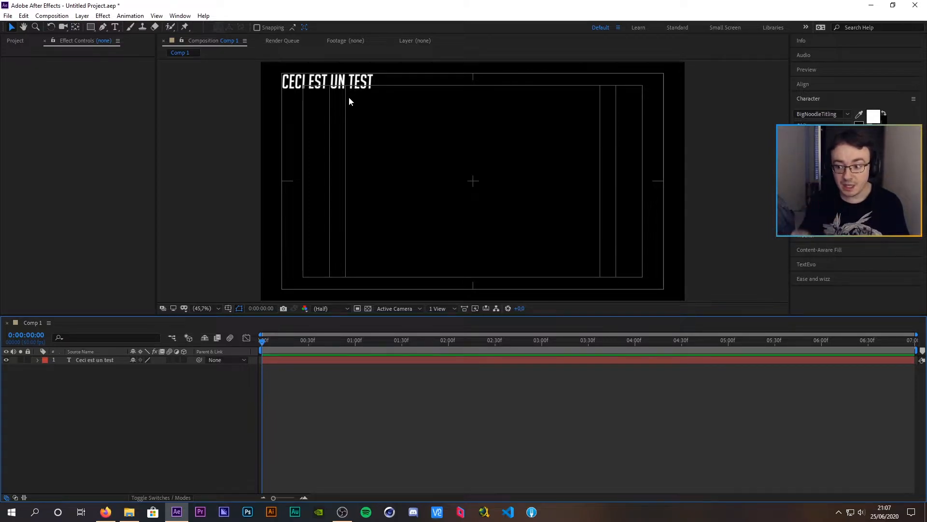
Animate the text layer's Position with keyframes for an entrance at the start and an exit at the end
left_click(808, 358)
key("p")
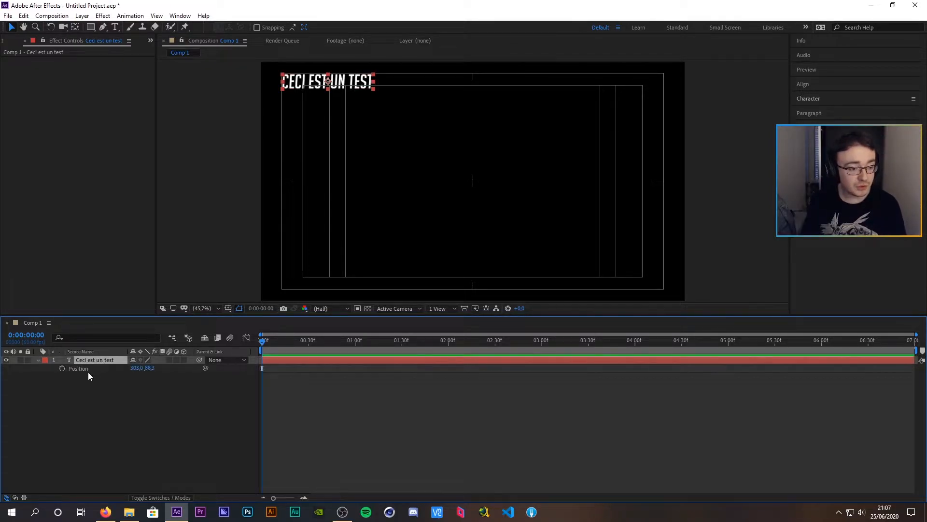
left_click(62, 368)
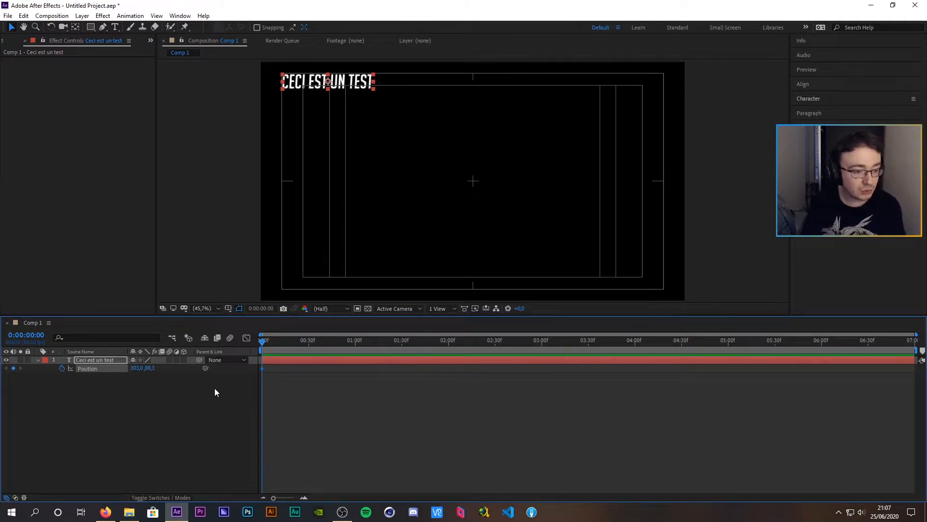
left_click_drag(262, 341, 269, 341)
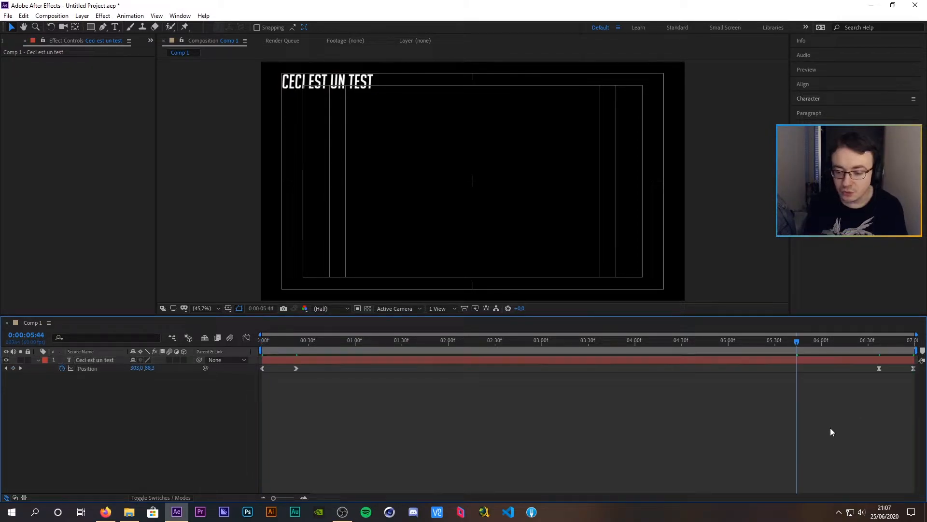
Preview the text's position animation and collapse the layer's properties
key("space")
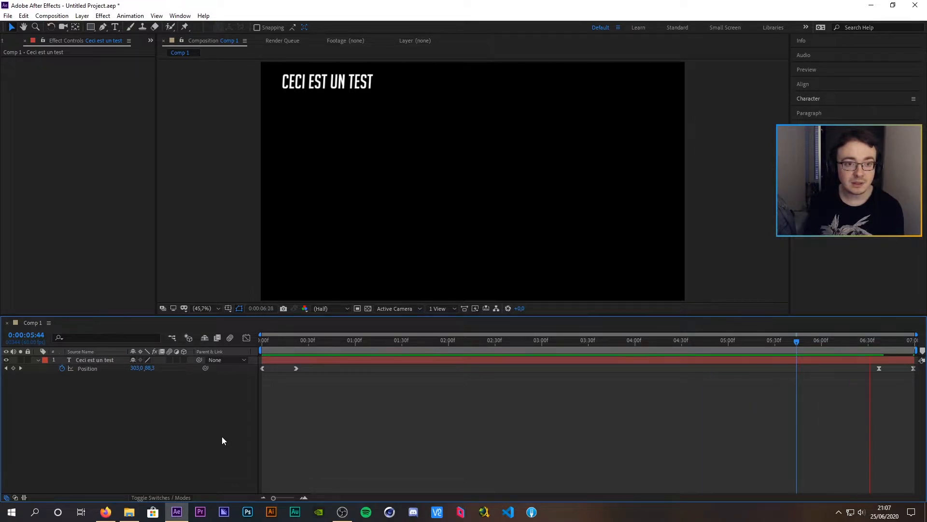
key("space")
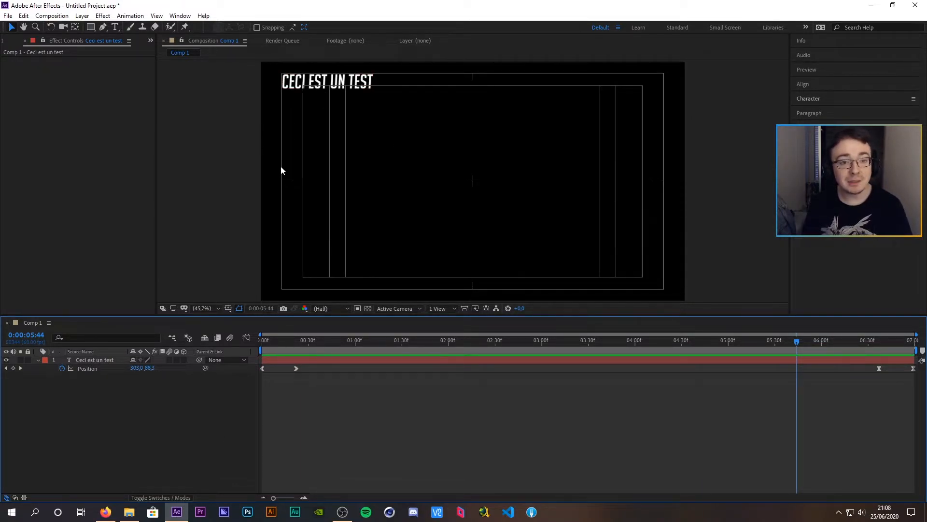
left_click(38, 360)
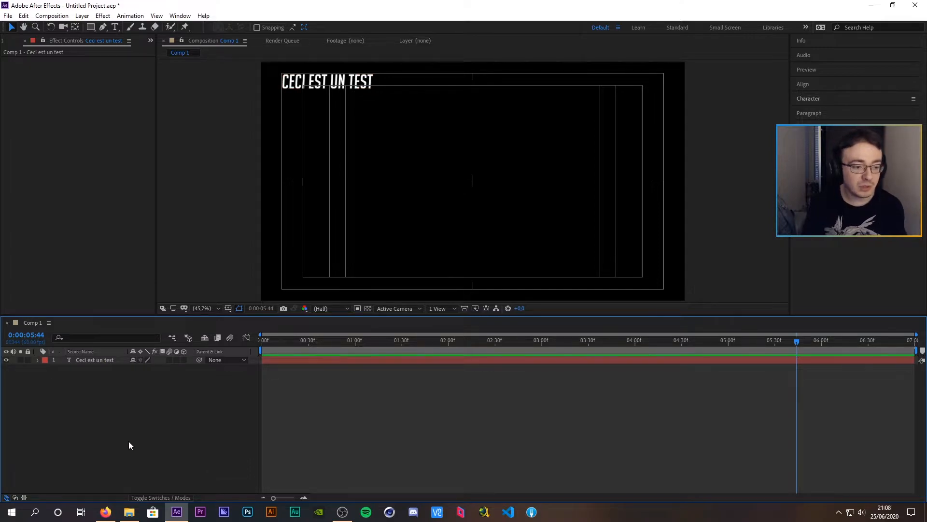
Add a black solid above the text and apply the Saber effect to it
key("ctrl+y")
key("Return")
key("ctrl+space")
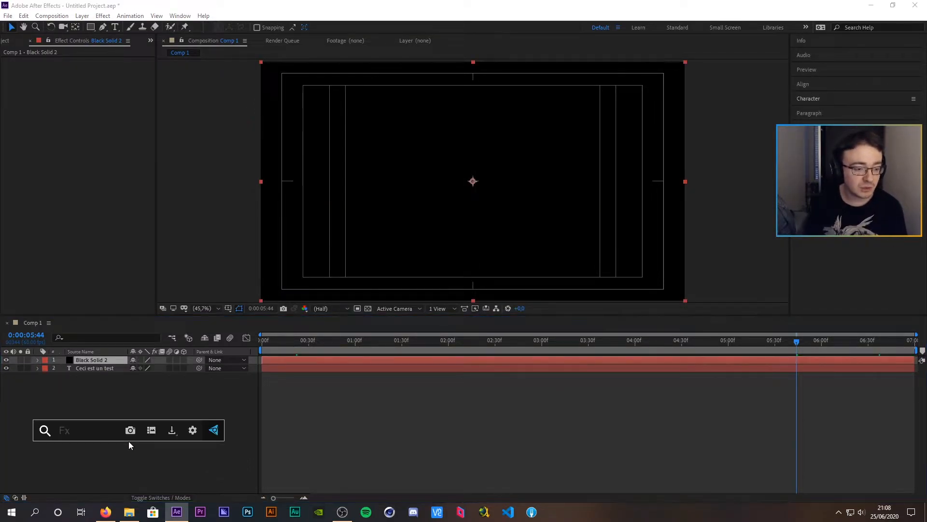
type("saber")
key("Return")
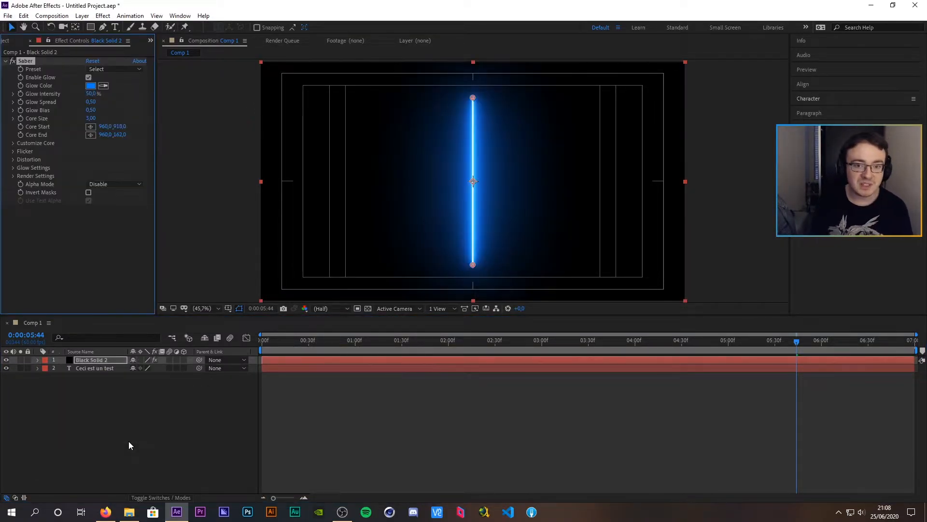
Stretch the Saber beam horizontally across the frame at the text's height and set its Composite Settings to Transparent
left_click_drag(473, 97, 256, 85)
left_click_drag(473, 265, 703, 84)
left_click(80, 452)
left_click(13, 176)
left_click(112, 259)
left_click(113, 269)
left_click(149, 456)
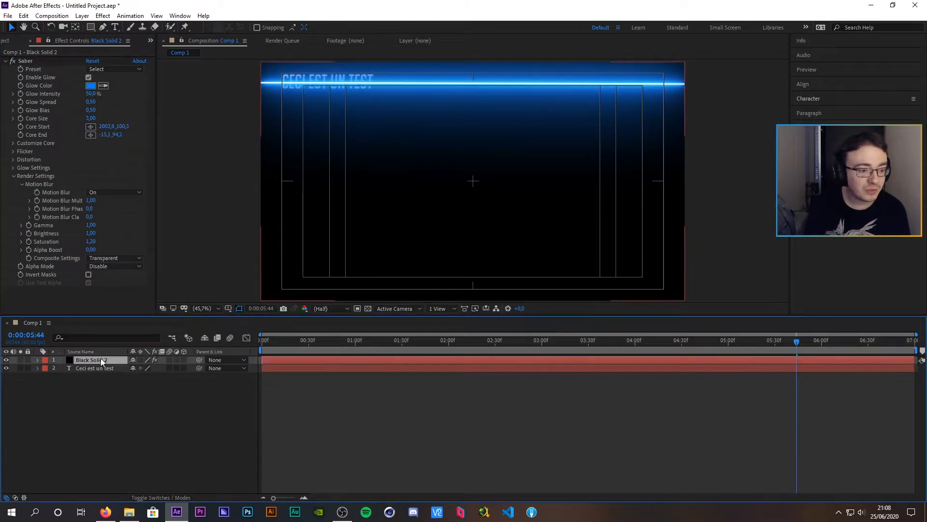
Delete the solid with the Saber beam and check the composition's background with the transparency grid
left_click(101, 359)
key("Delete")
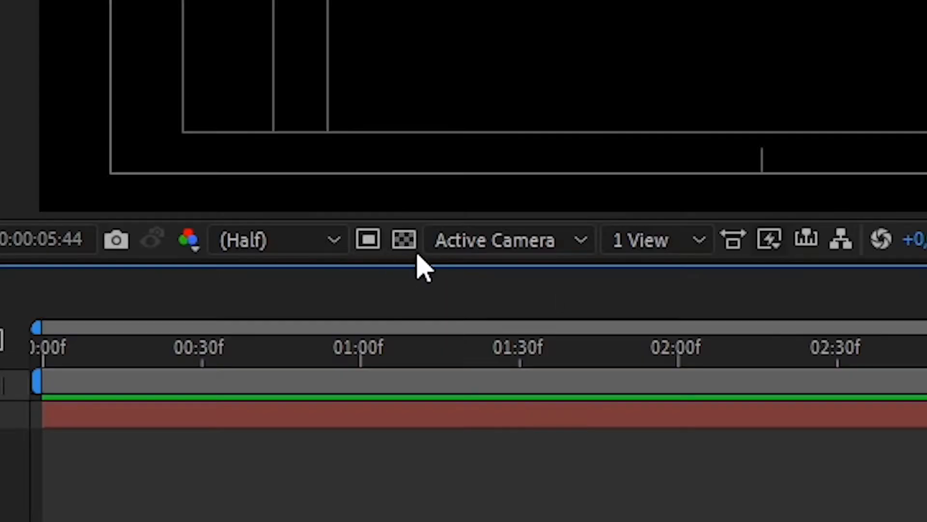
left_click(405, 241)
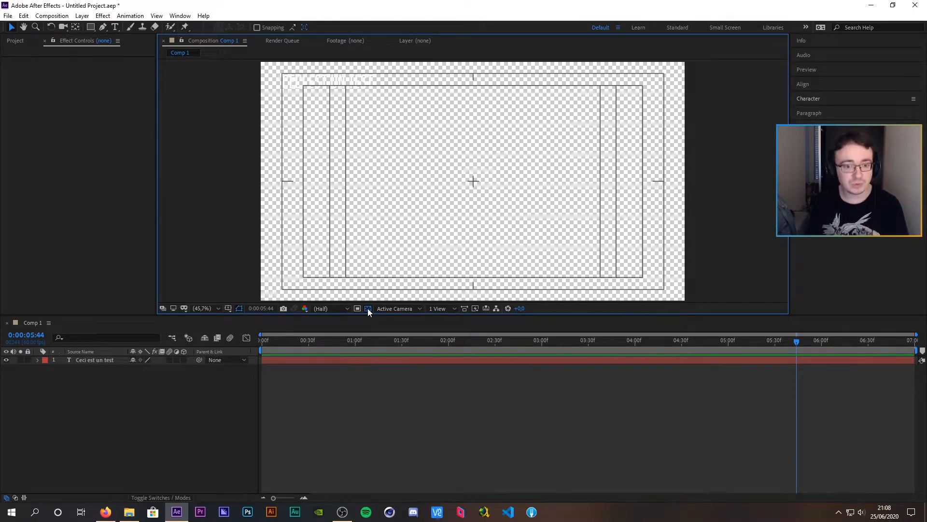
left_click(367, 308)
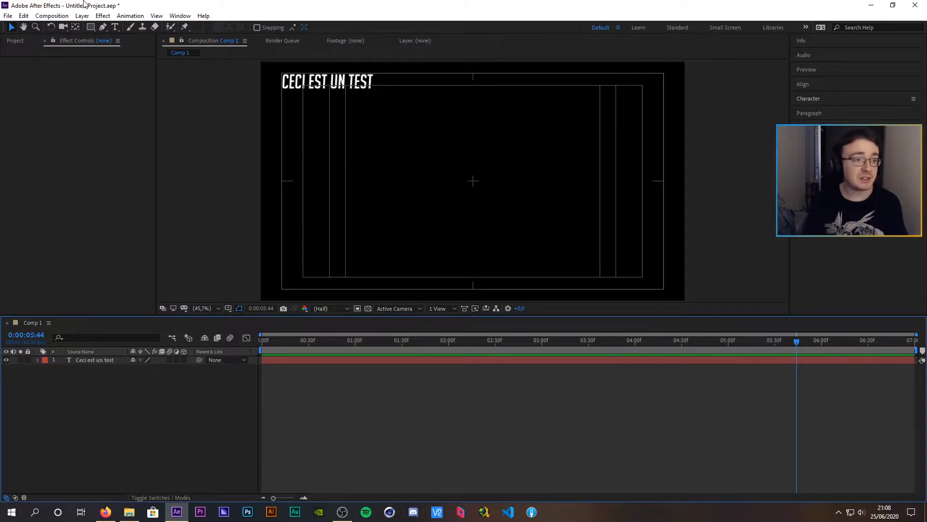
Send Comp 1 to the Adobe Media Encoder queue and set its output format to WebM
left_click(57, 17)
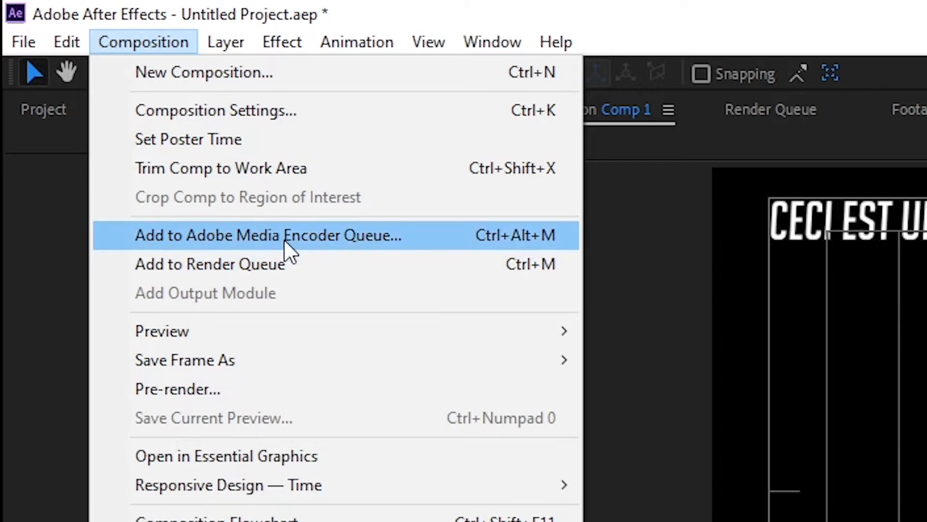
left_click(286, 241)
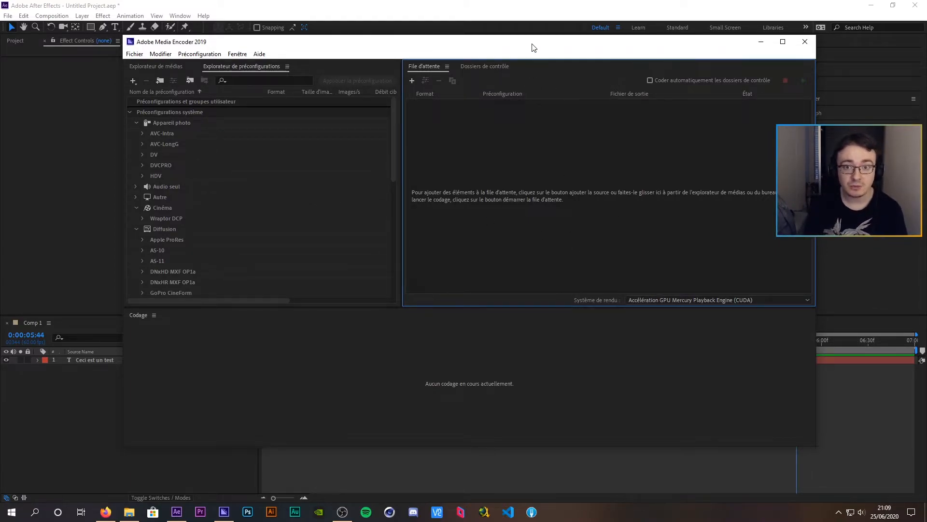
left_click_drag(516, 44, 440, 51)
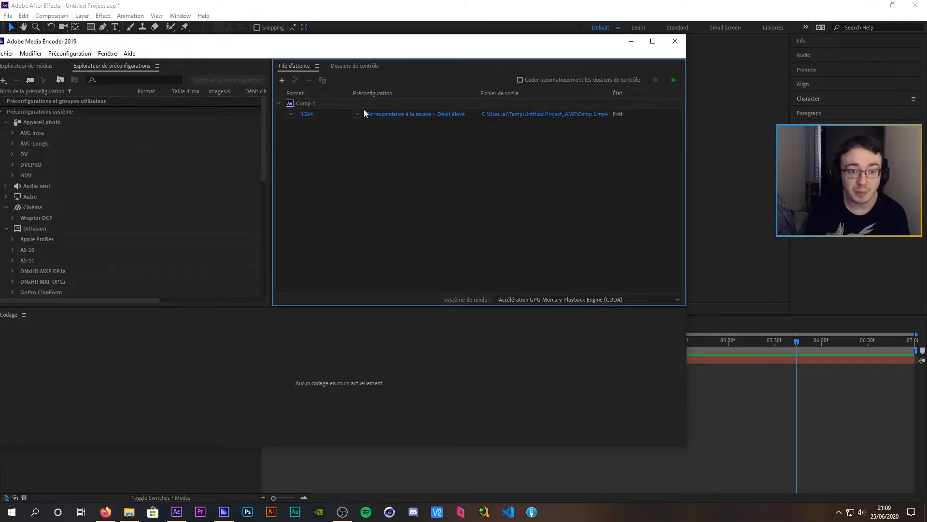
left_click(291, 114)
left_click(309, 444)
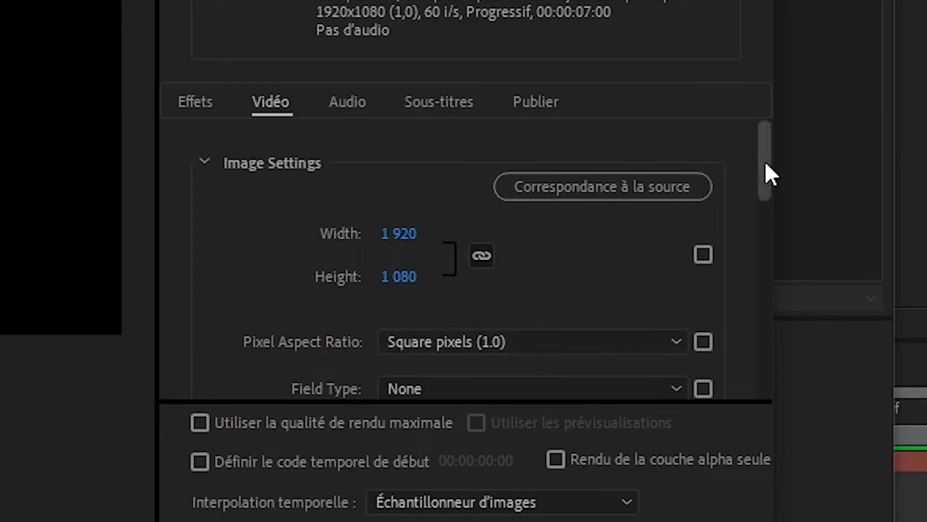
In the video export settings, match the frame size to the source and use the VP9 codec with Constant Quality
left_click(704, 255)
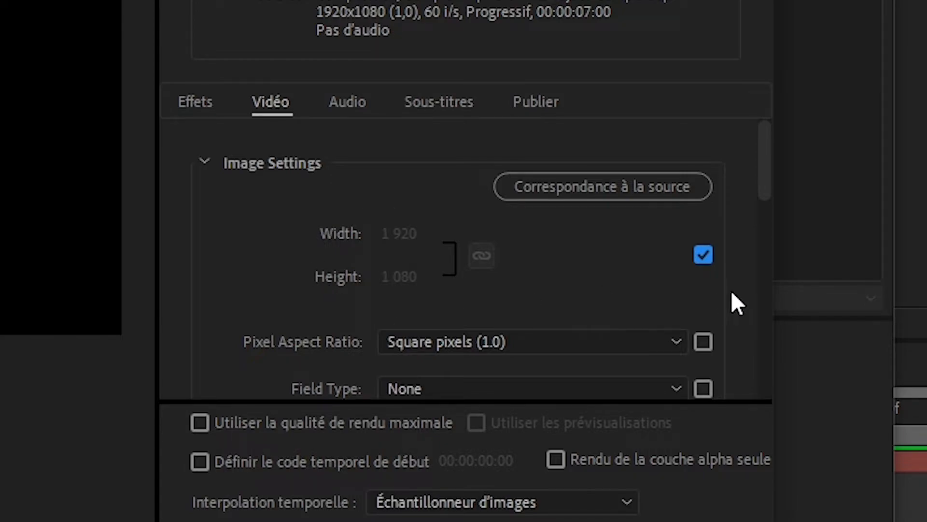
scroll(755, 181, "down", 5)
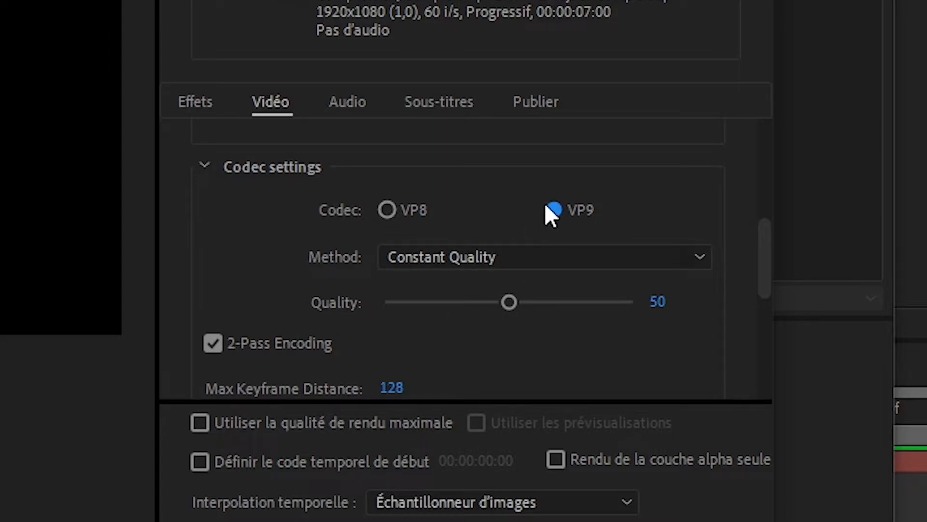
left_click(505, 263)
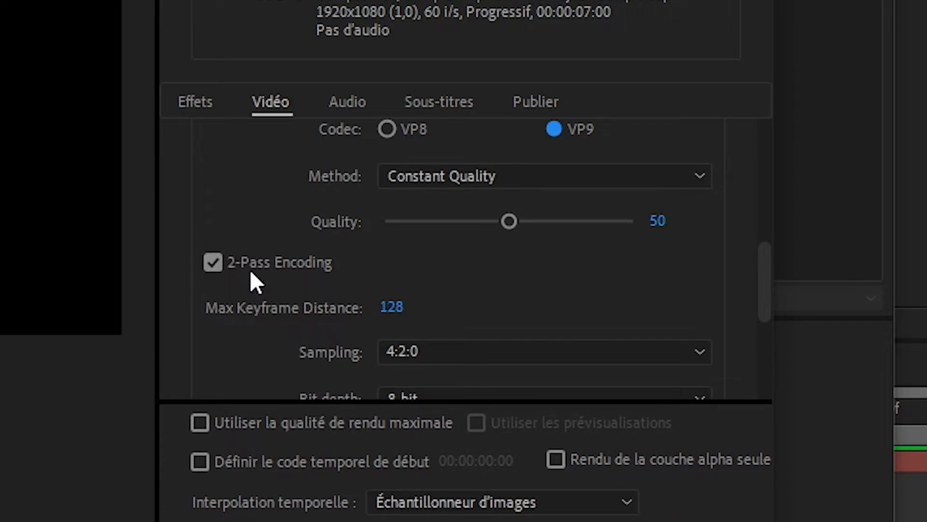
left_click_drag(762, 265, 757, 340)
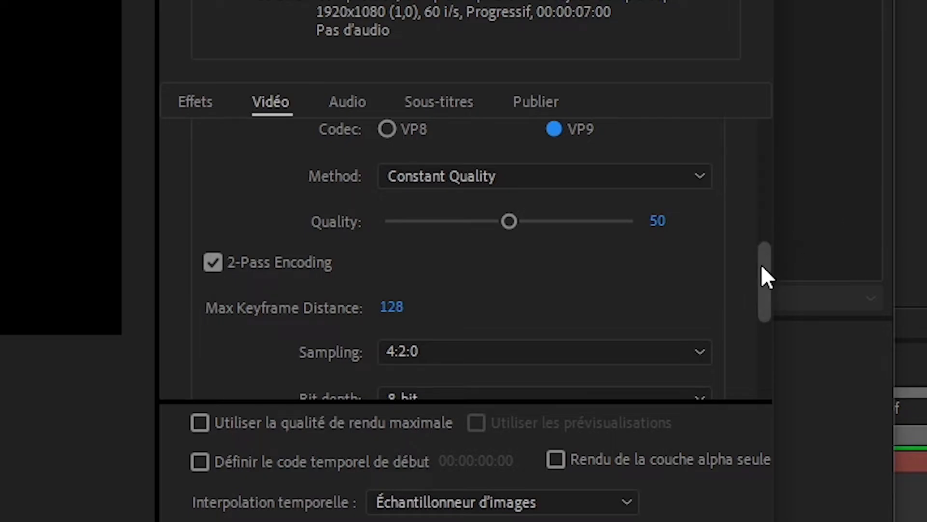
scroll(636, 312, "up", 3)
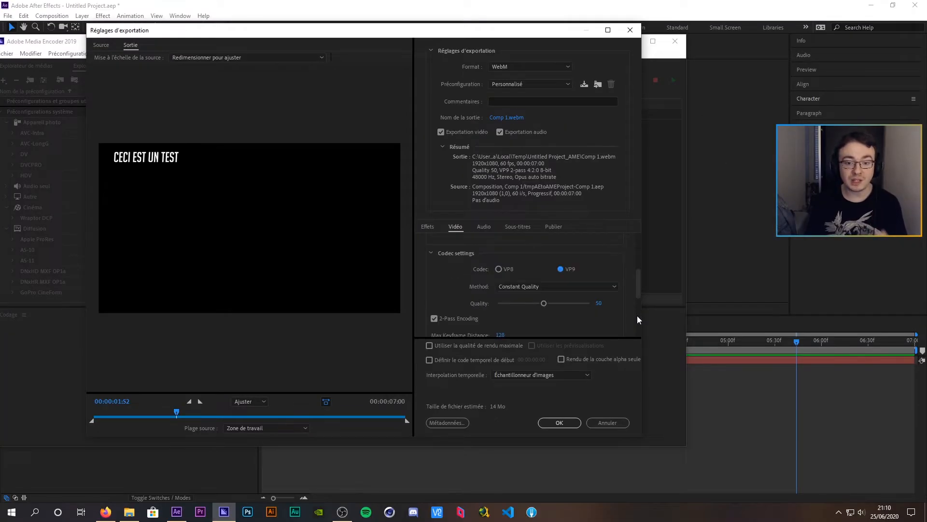
left_click_drag(640, 297, 639, 327)
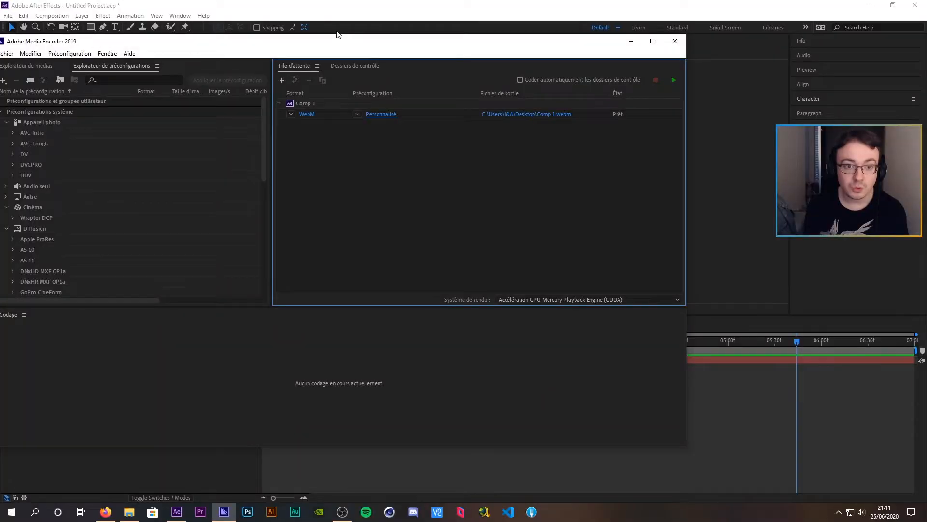
Start encoding the queued Comp 1.webm to the Desktop
left_click_drag(338, 33, 365, 57)
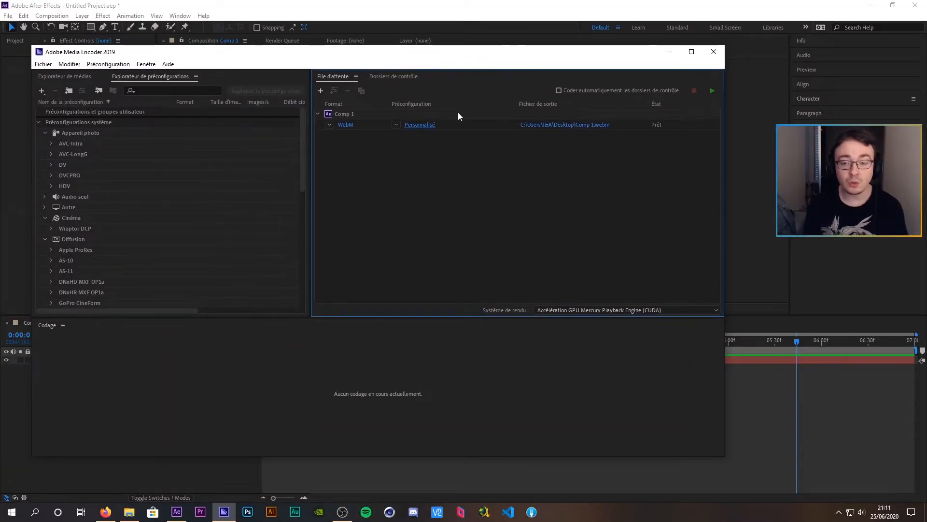
left_click(713, 91)
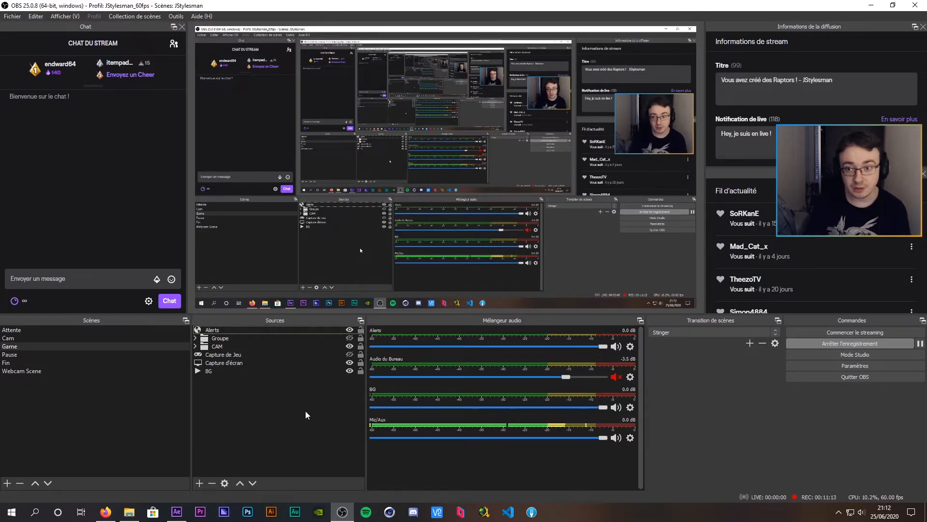
In OBS, add a looping media source to the Game scene using the exported Comp 1.webm from the Desktop
left_click(199, 482)
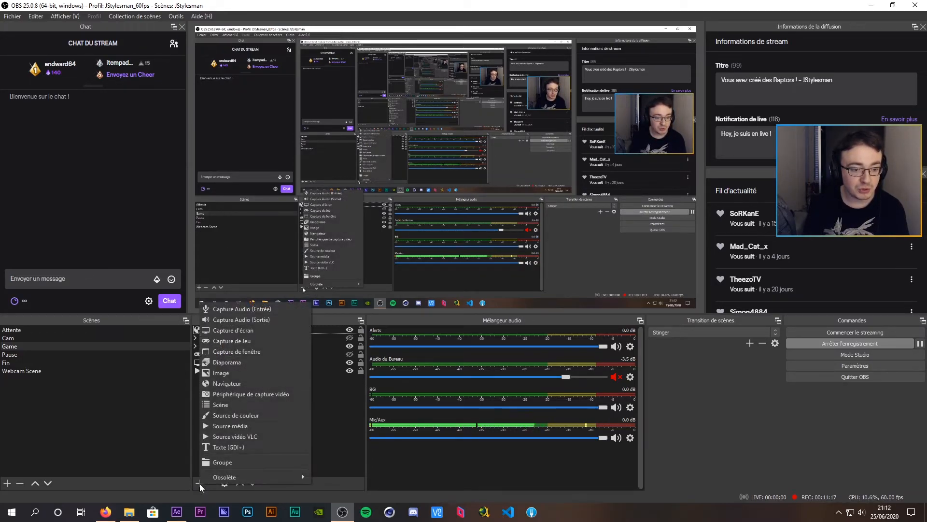
left_click(250, 427)
key("Return")
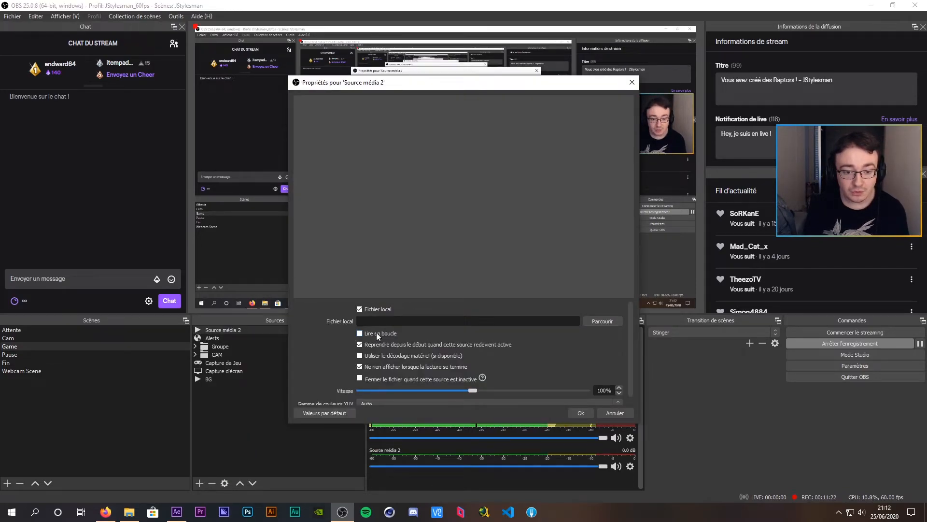
left_click(602, 321)
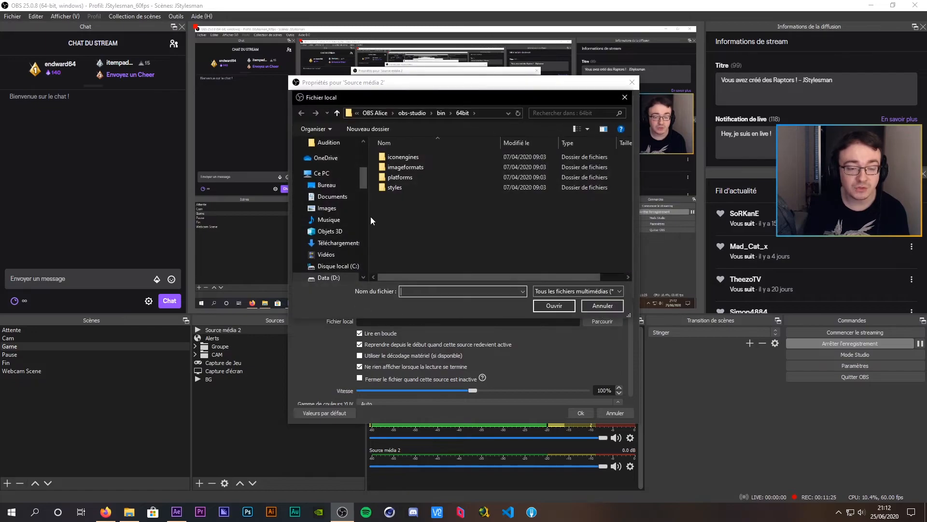
left_click(341, 187)
left_click(436, 198)
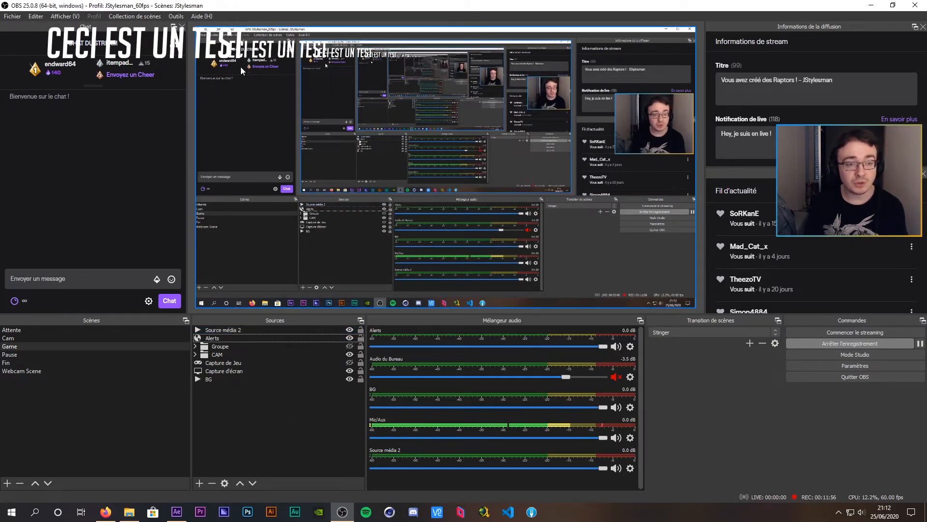